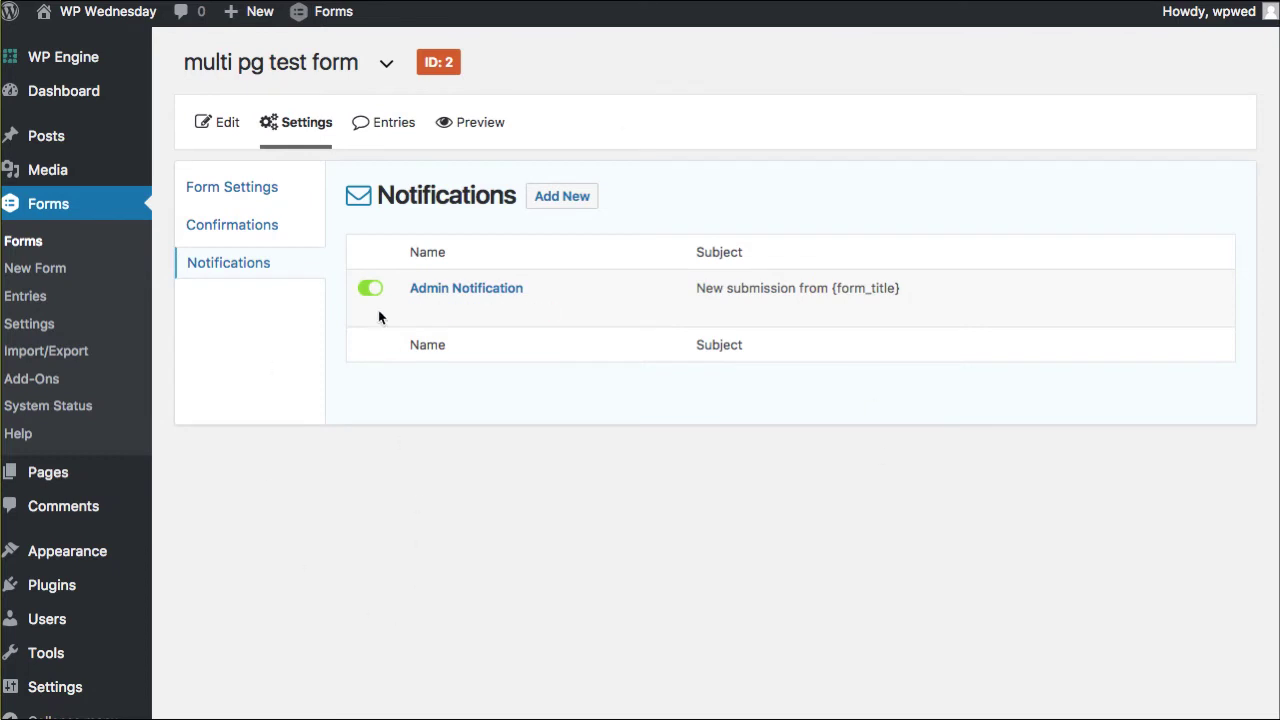
mouse_move(328, 107)
mouse_move(486, 314)
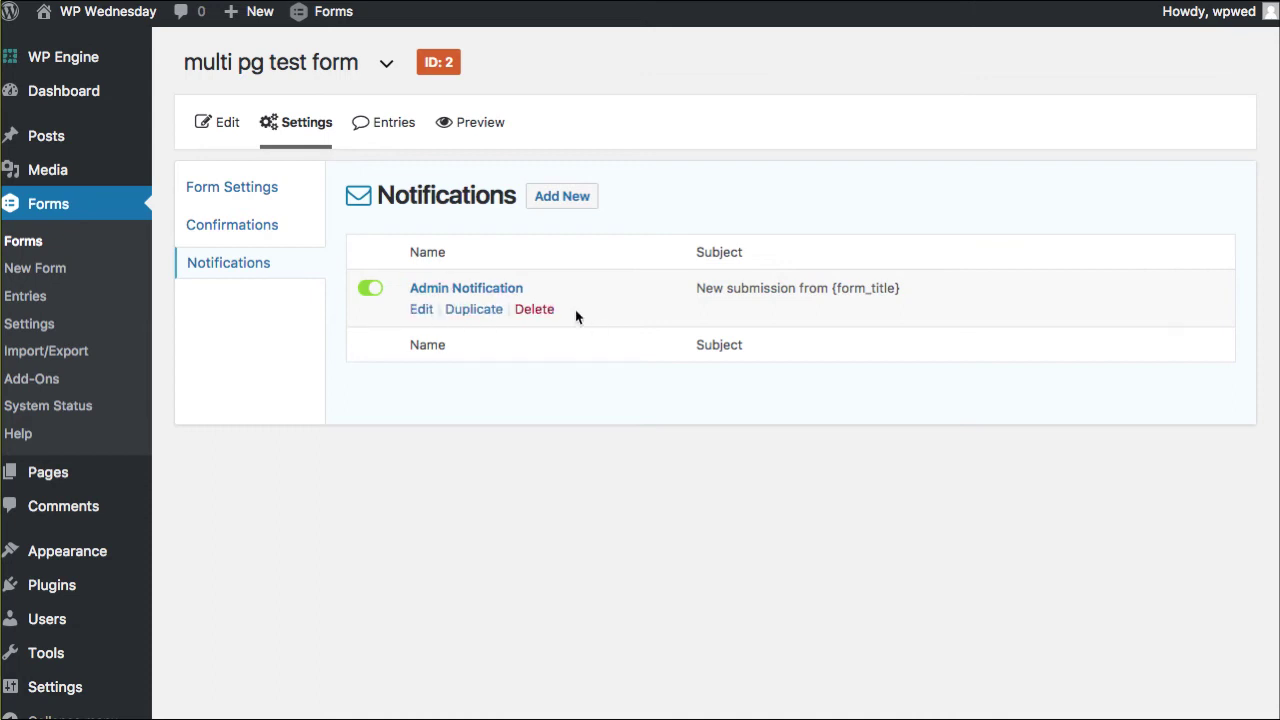
left_click(564, 200)
Name the notification 'Customer Notification' and send it to the form's Email field
left_click(568, 218)
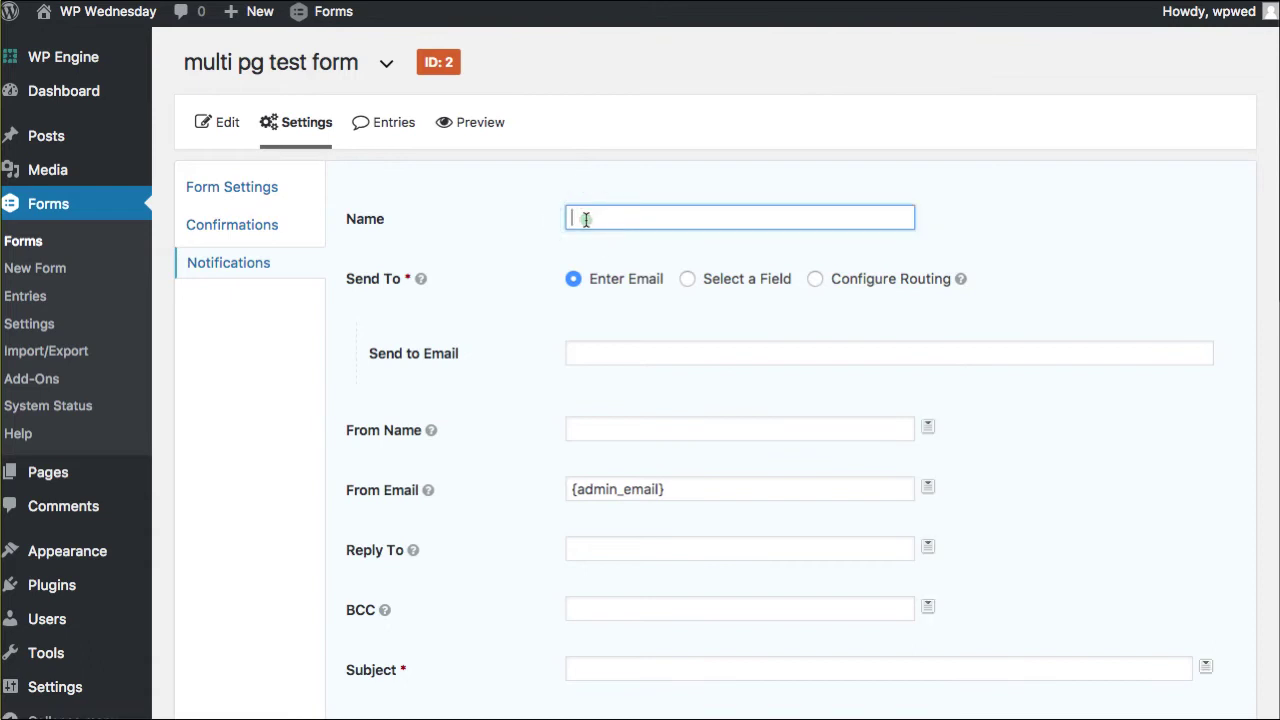
type("Cu")
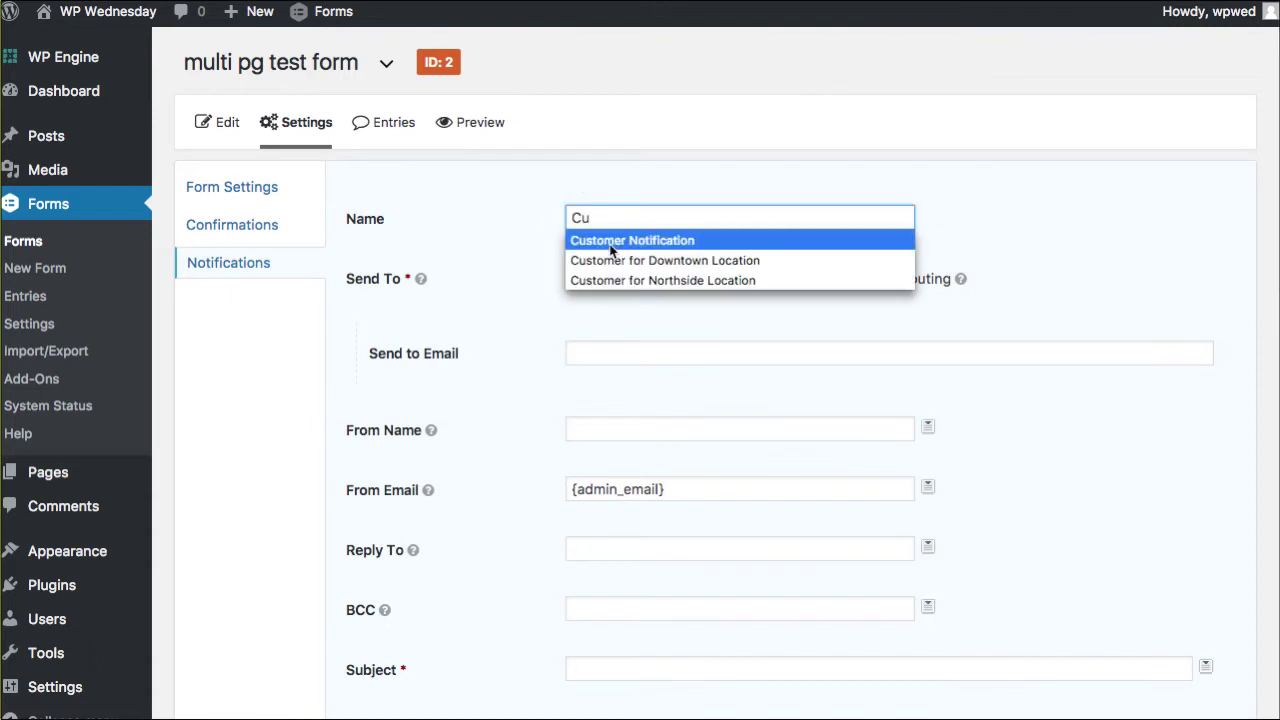
left_click(608, 241)
left_click(745, 288)
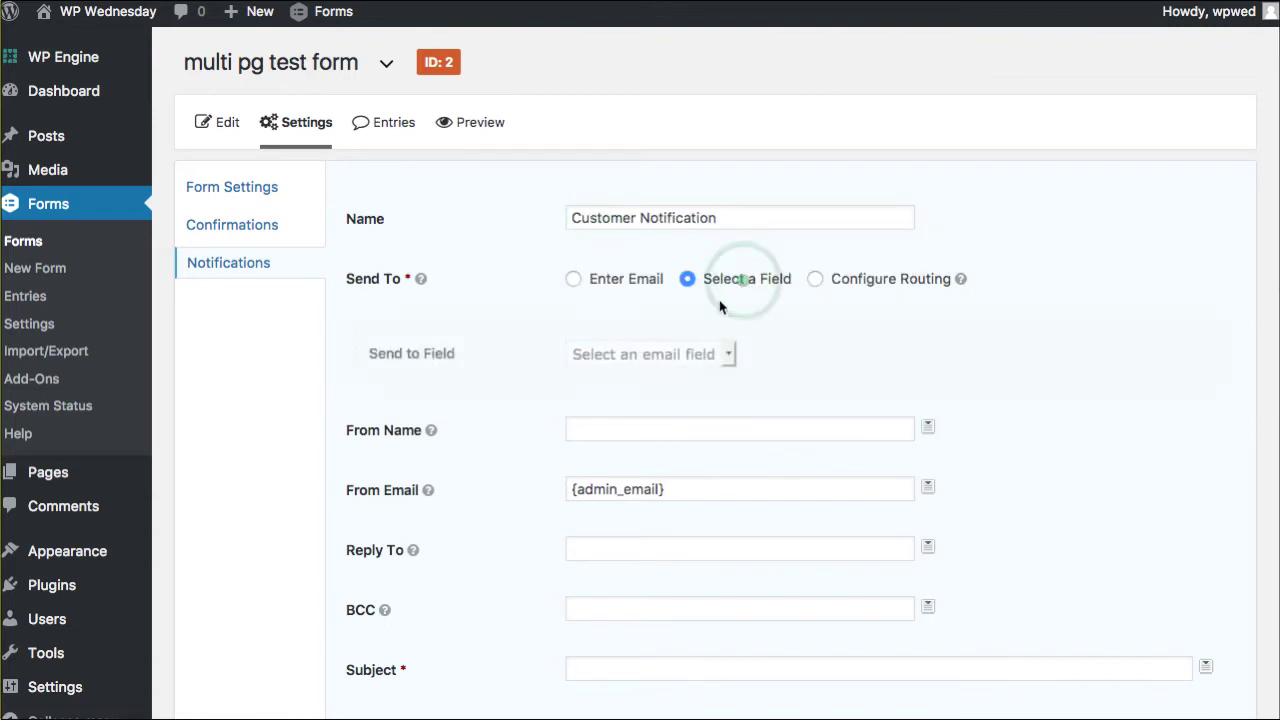
left_click(678, 357)
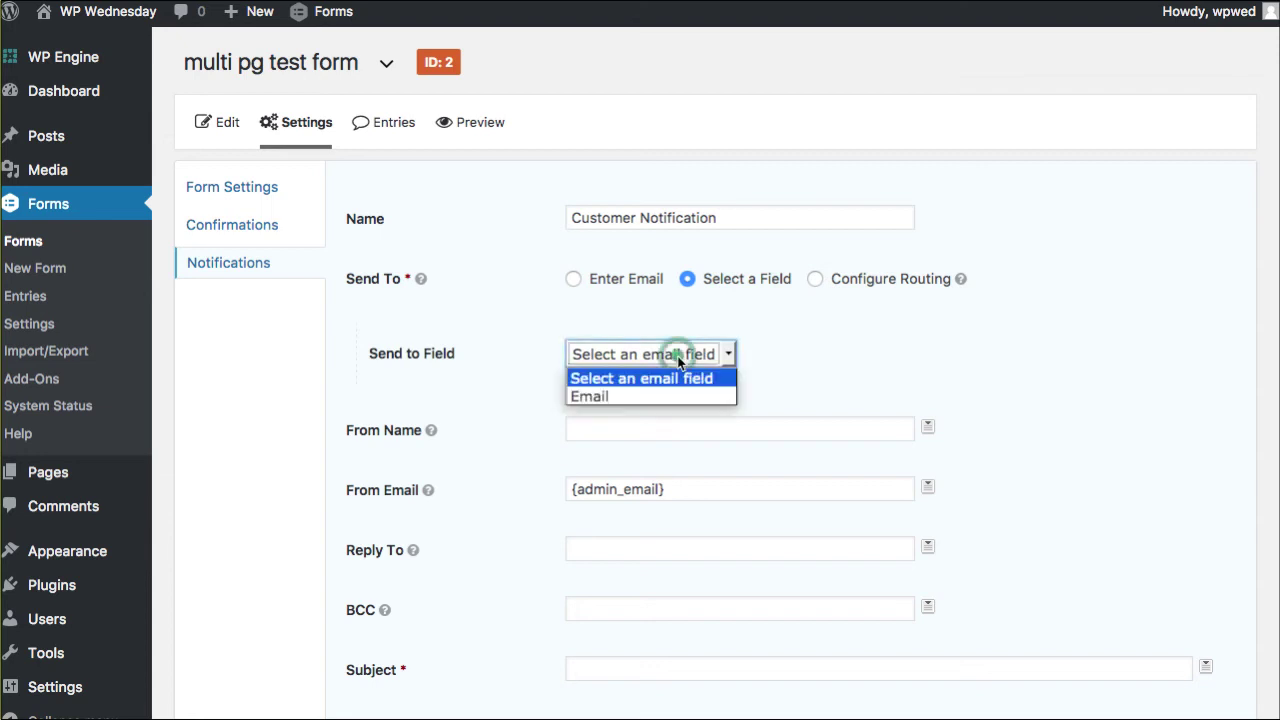
left_click(605, 397)
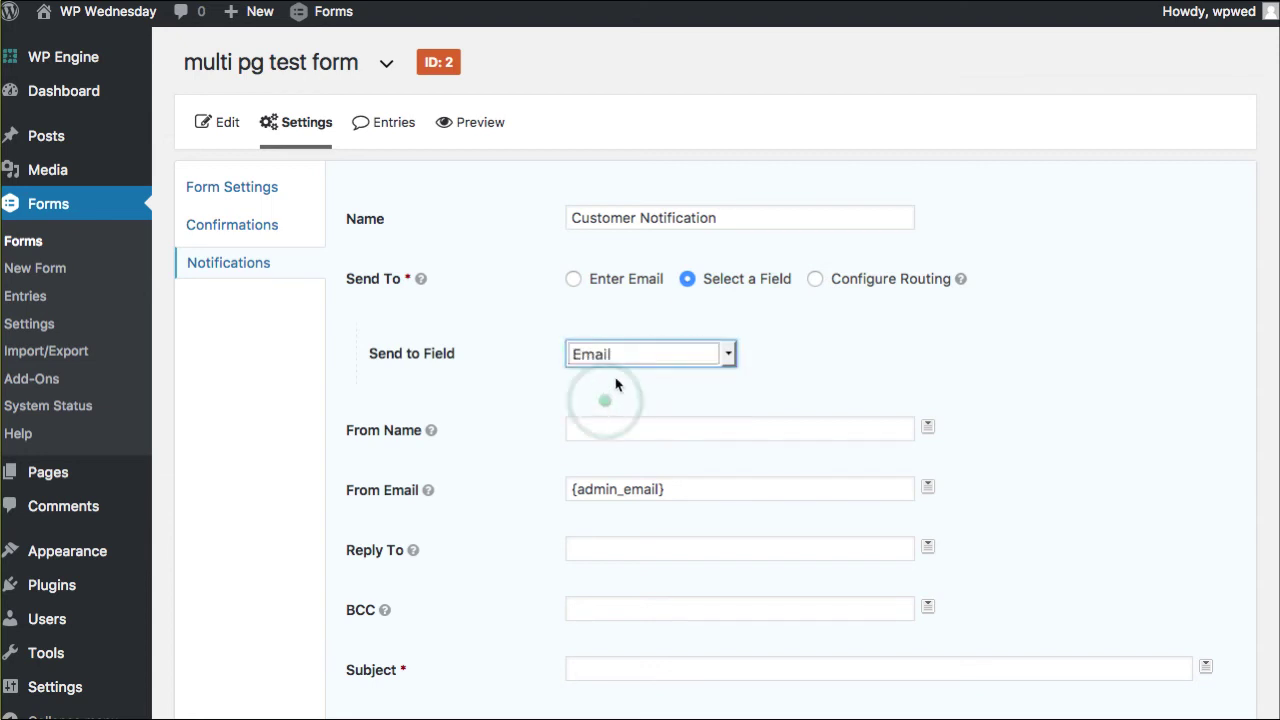
Fill in the sender's From Name and From Email address
left_click(617, 430)
type("WeB")
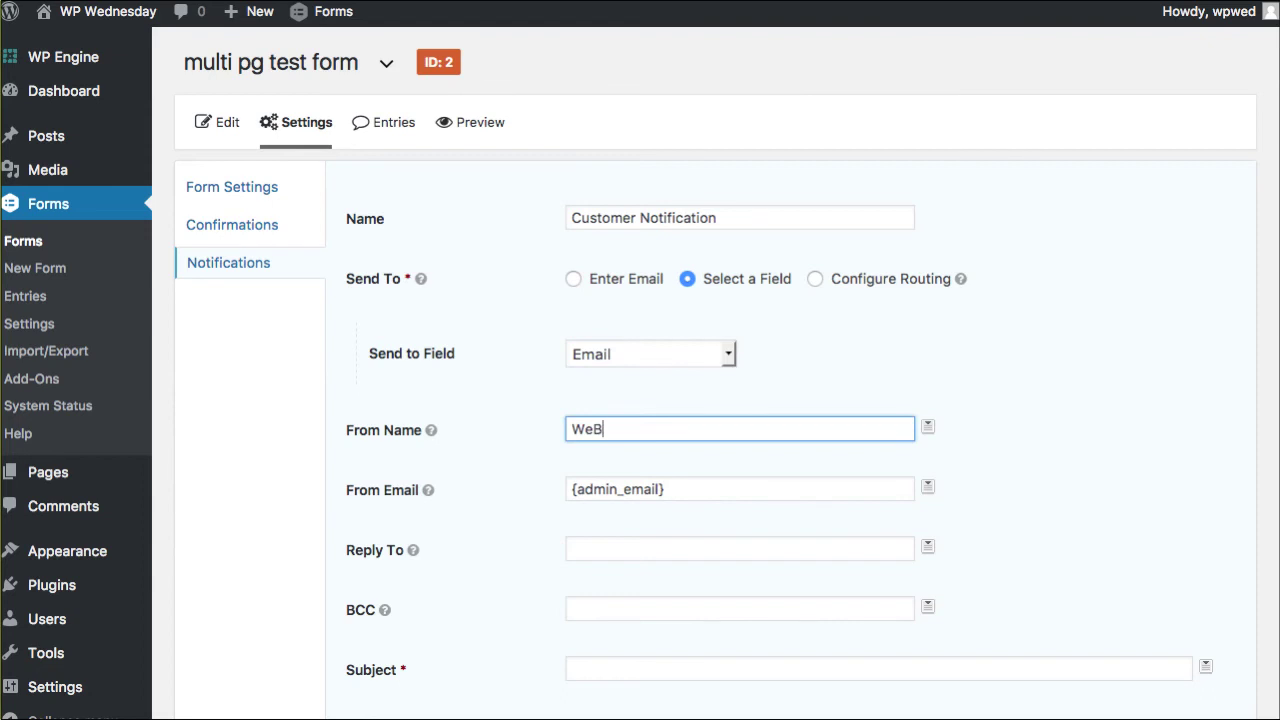
key("BackSpace")
type("bTegrity - Kori Ash")
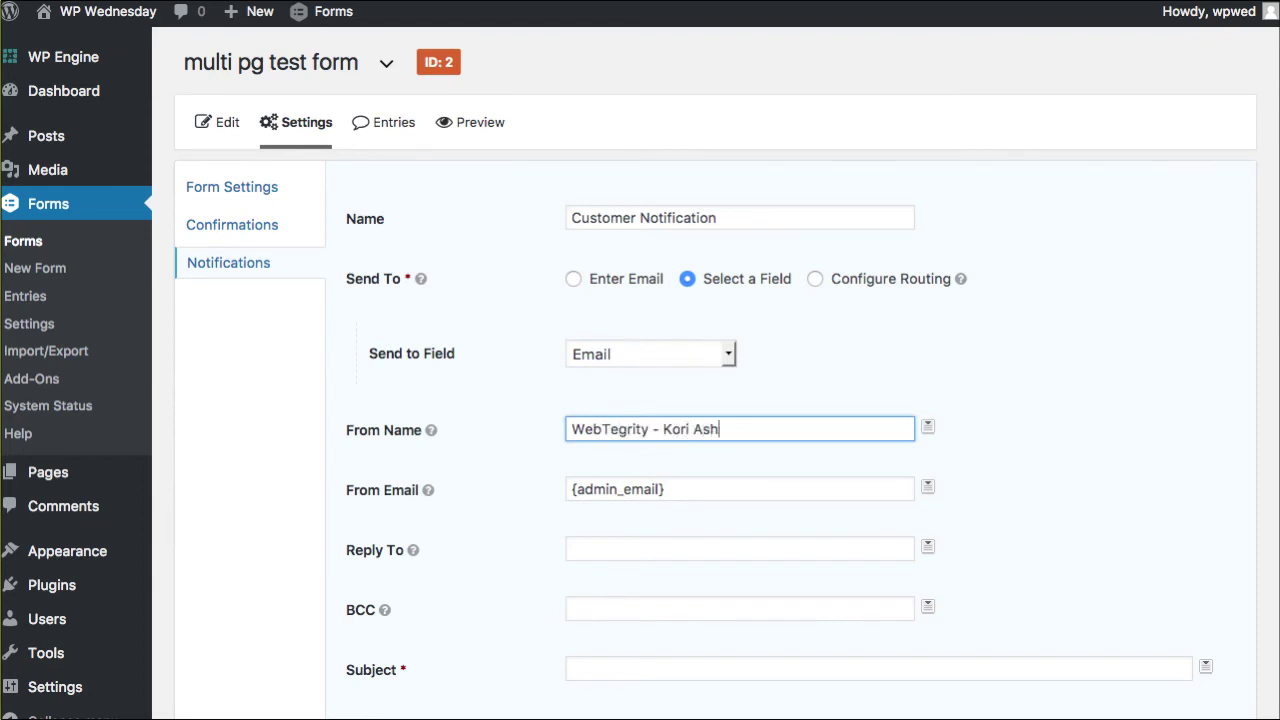
type("ton")
scroll(660, 511, "down", 1)
left_click_drag(674, 469, 424, 463)
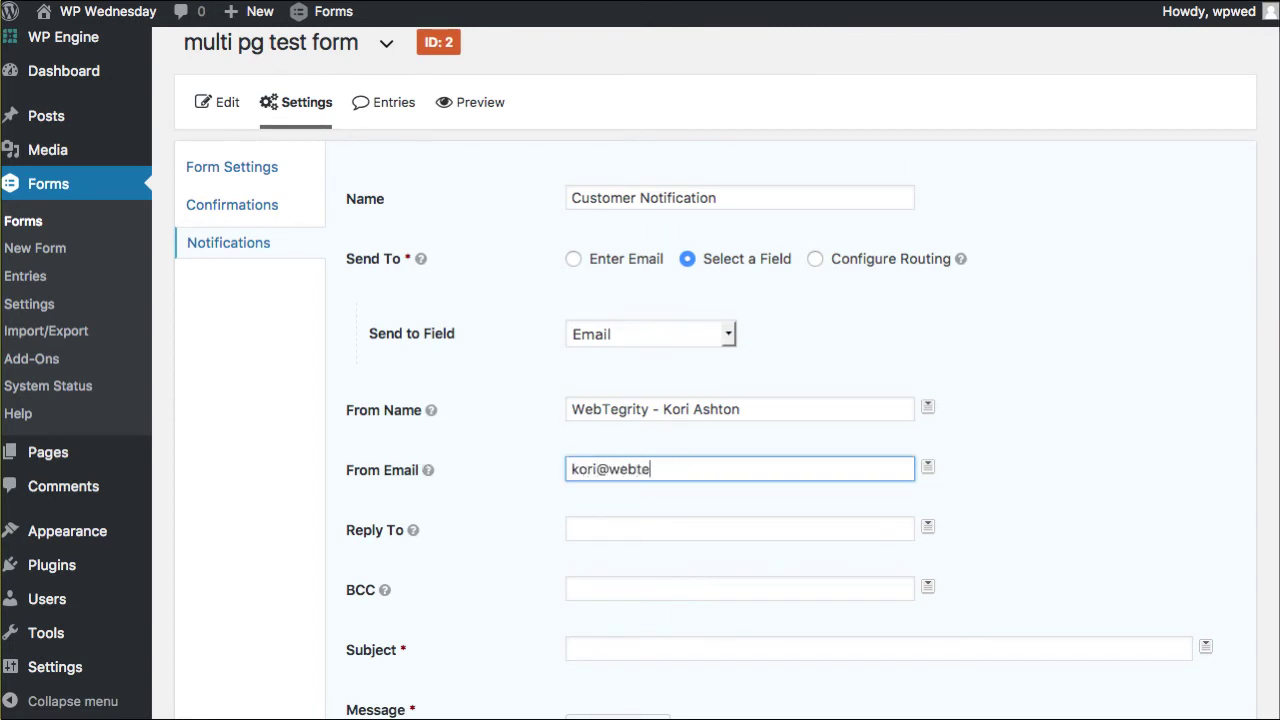
Set both the subject and message to 'test' and save the notification
scroll(477, 540, "down", 5)
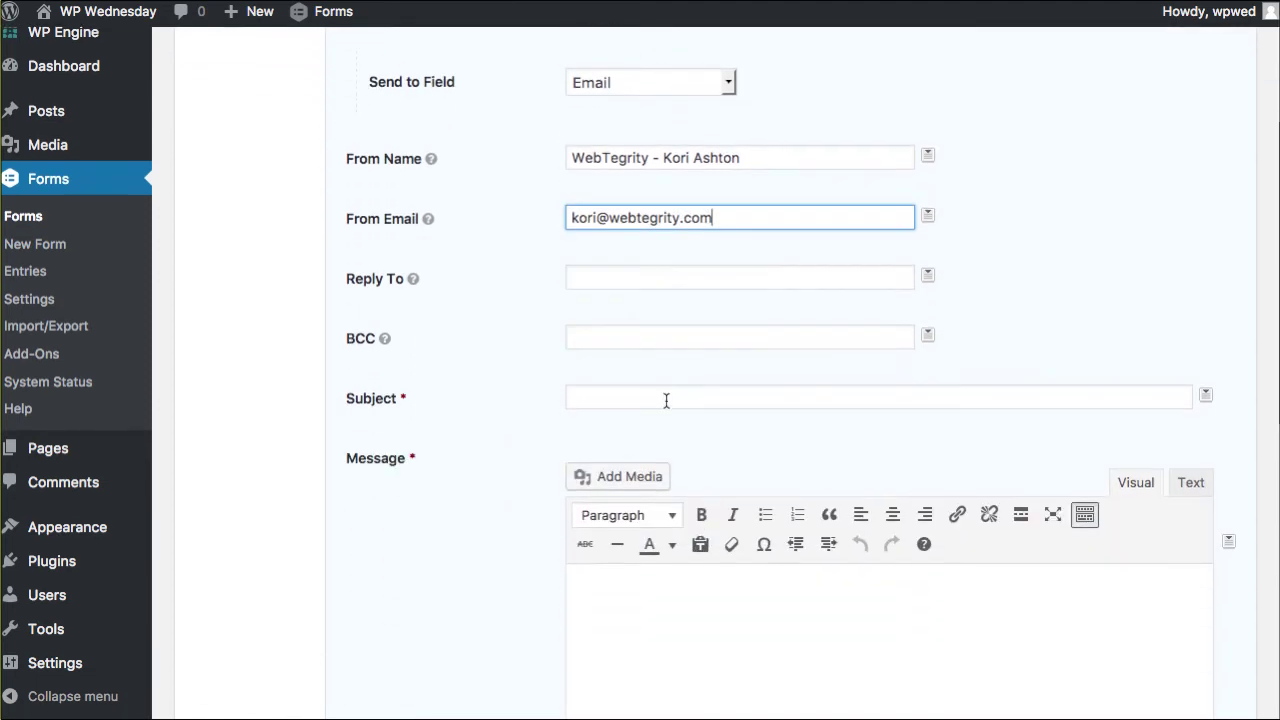
left_click(664, 398)
type("test")
left_click(663, 616)
type("test")
scroll(834, 417, "down", 6)
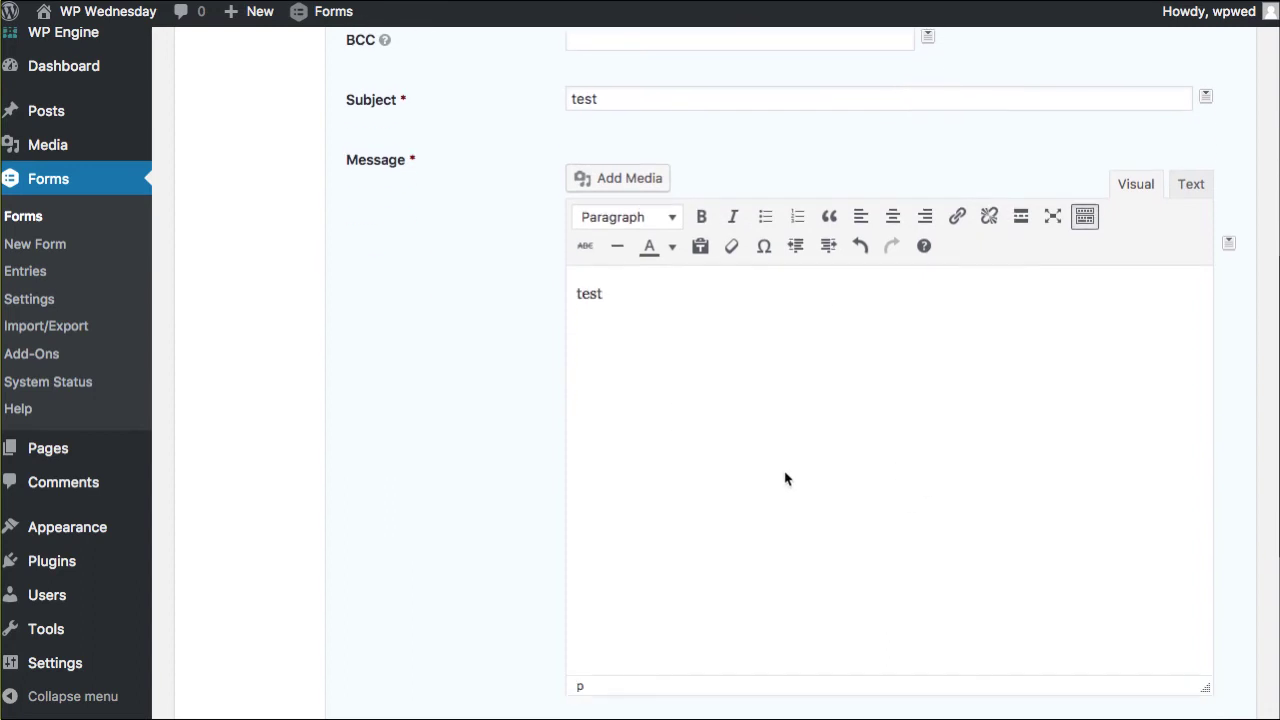
scroll(785, 479, "down", 5)
left_click(410, 655)
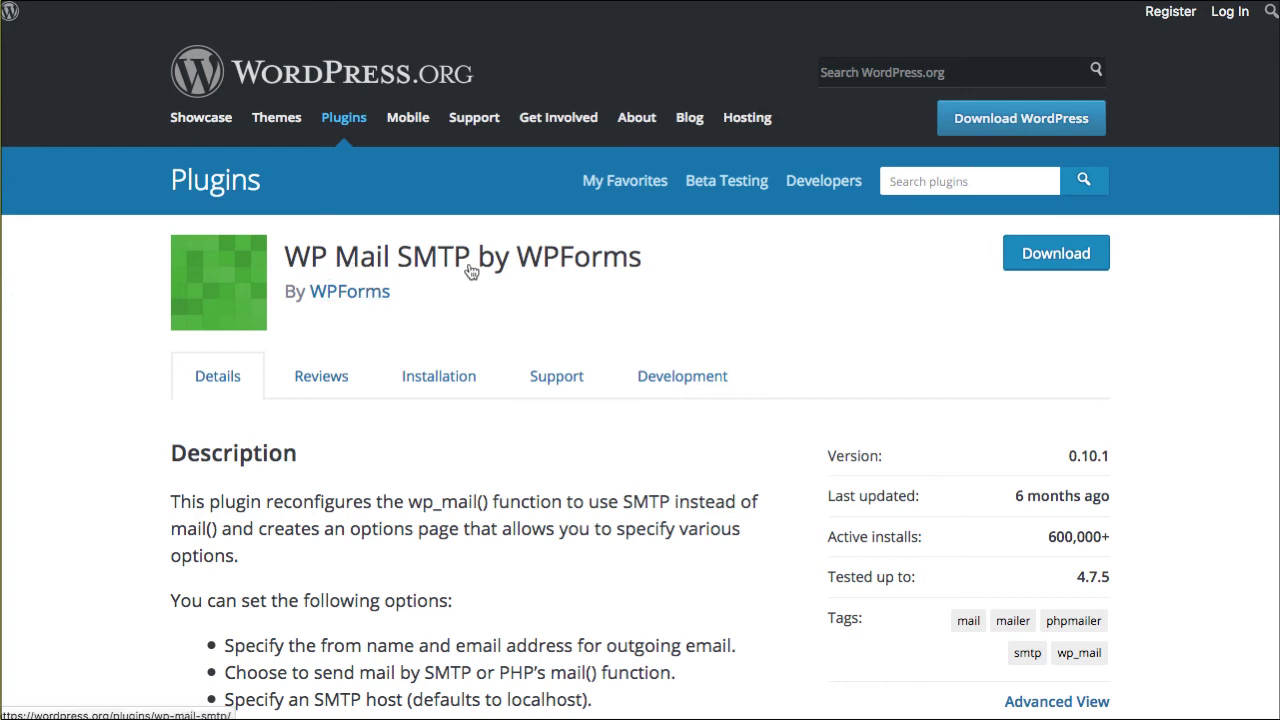
scroll(473, 272, "down", 5)
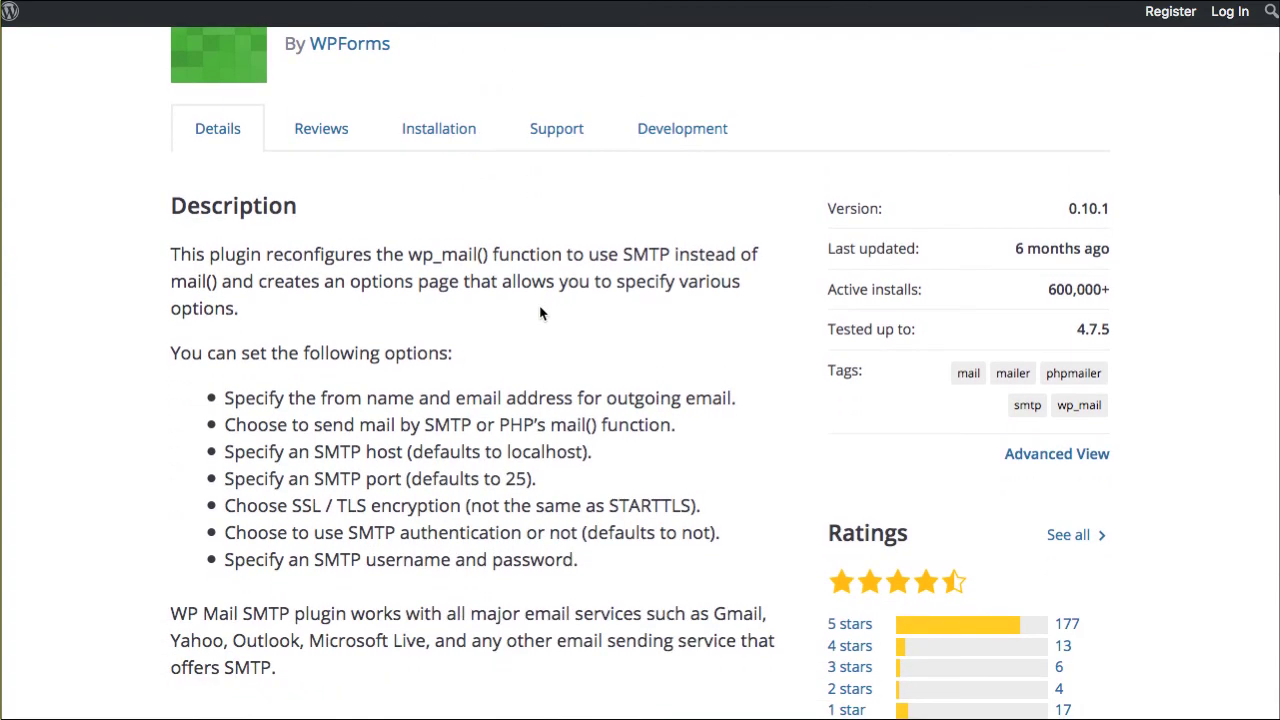
scroll(540, 313, "down", 1)
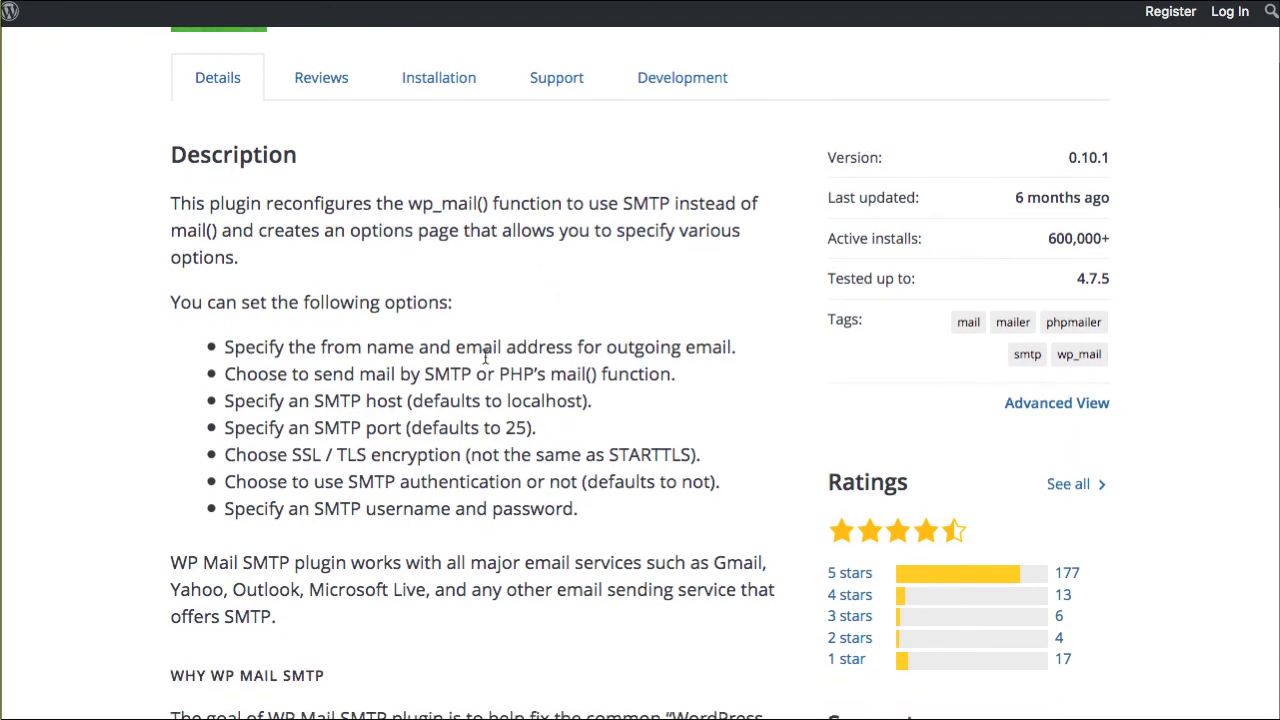
scroll(489, 366, "up", 4)
scroll(489, 362, "up", 2)
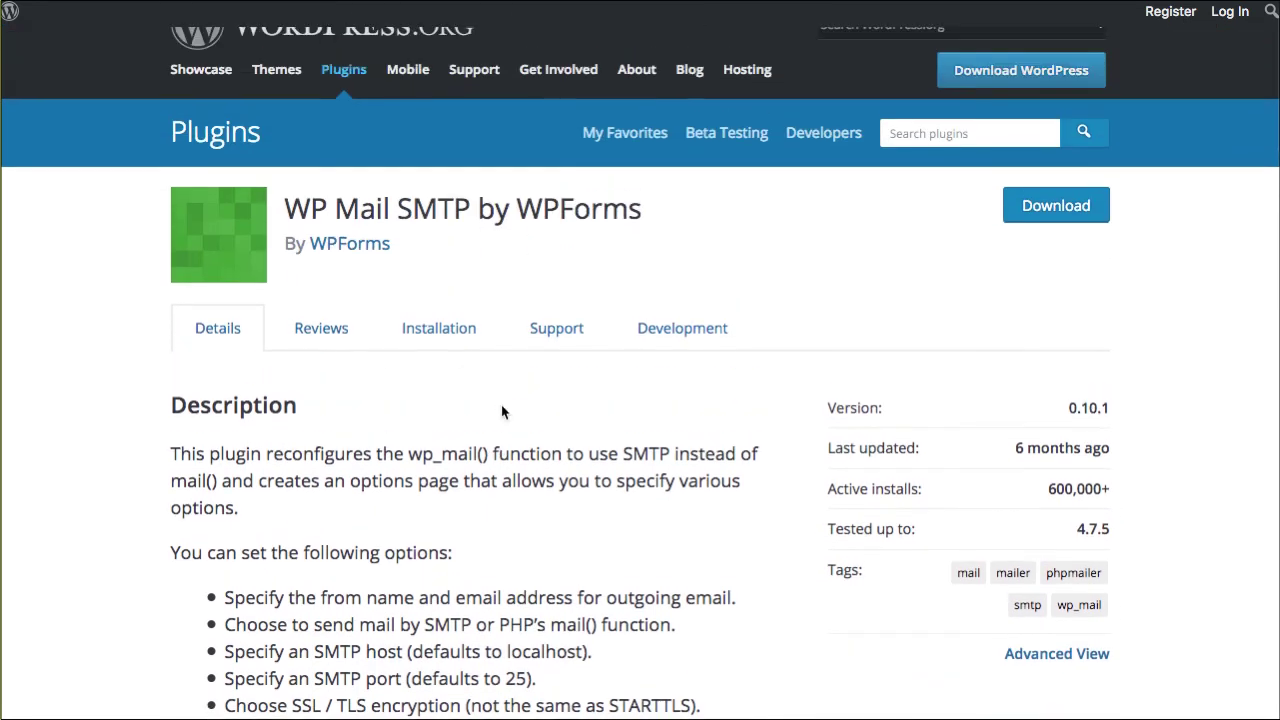
scroll(503, 411, "down", 12)
scroll(503, 411, "down", 18)
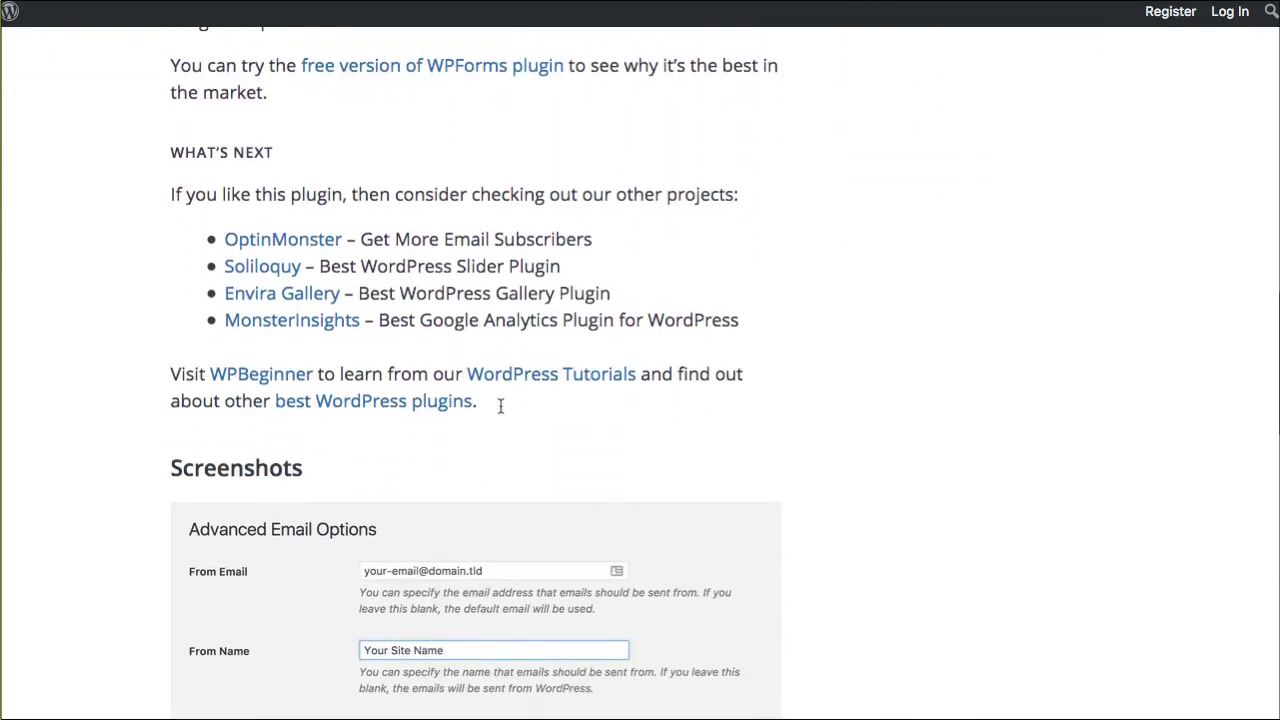
scroll(503, 411, "down", 2)
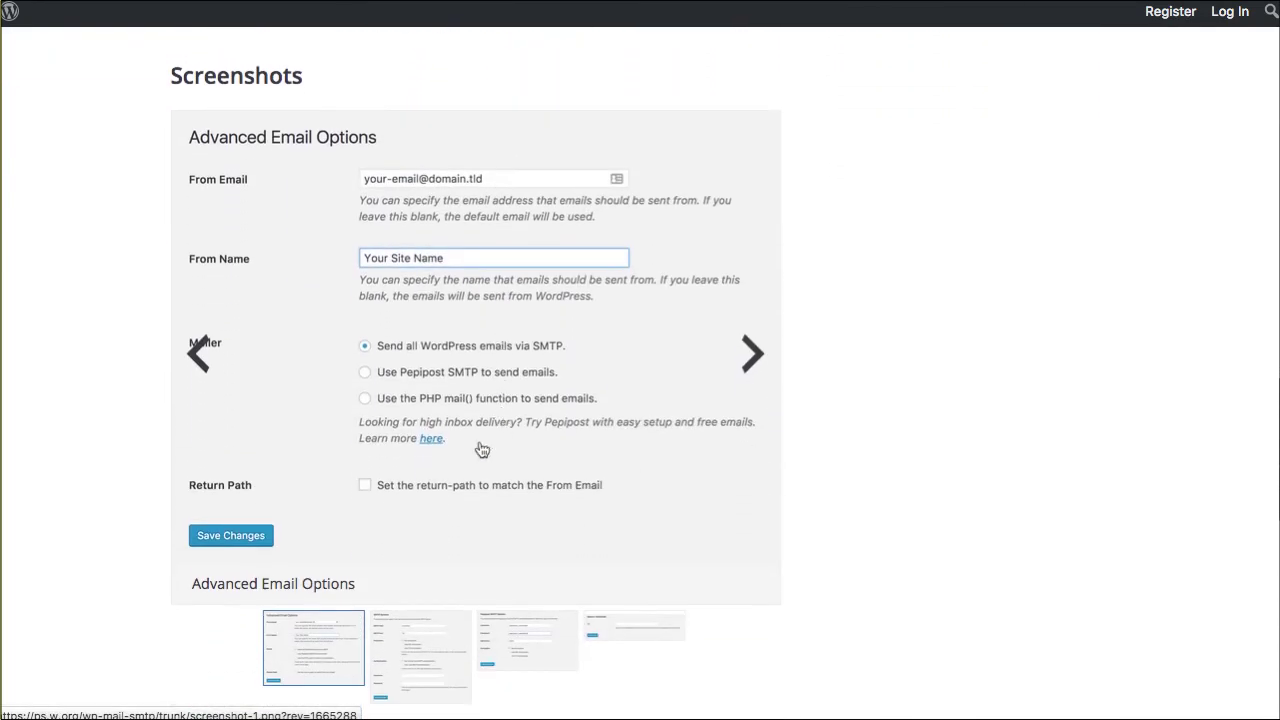
left_click(411, 630)
scroll(443, 637, "down", 3)
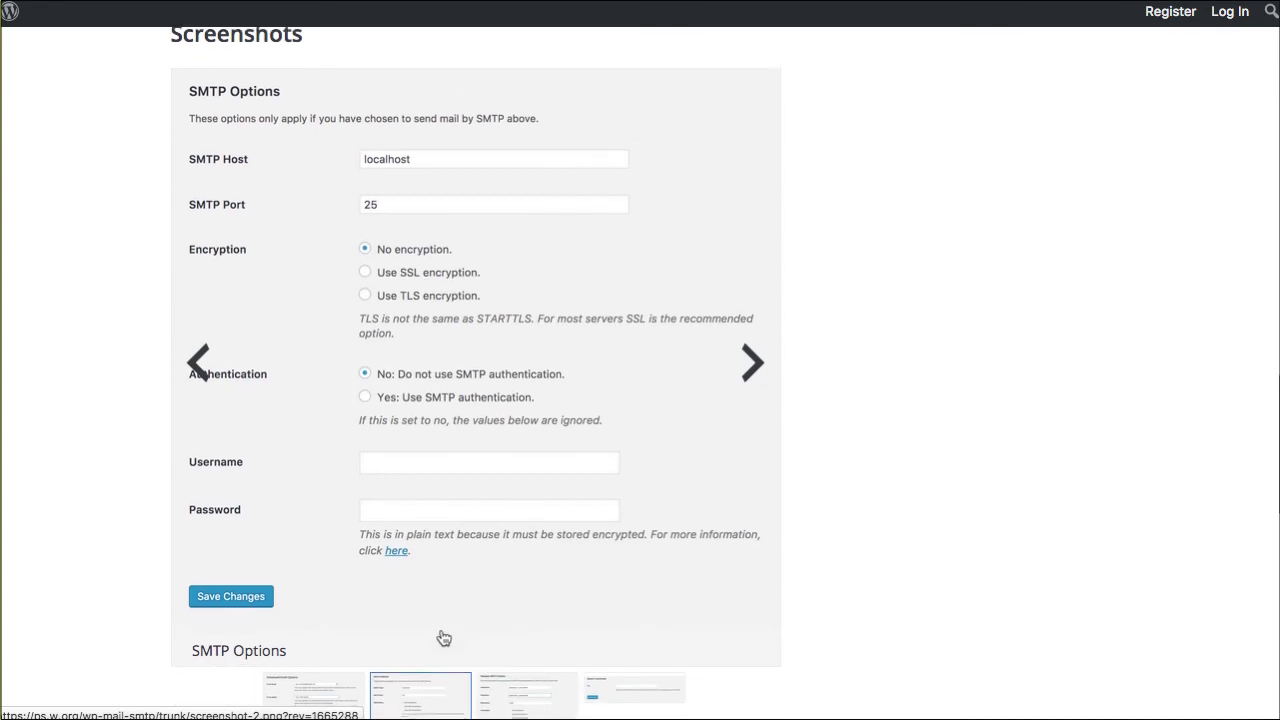
left_click(528, 620)
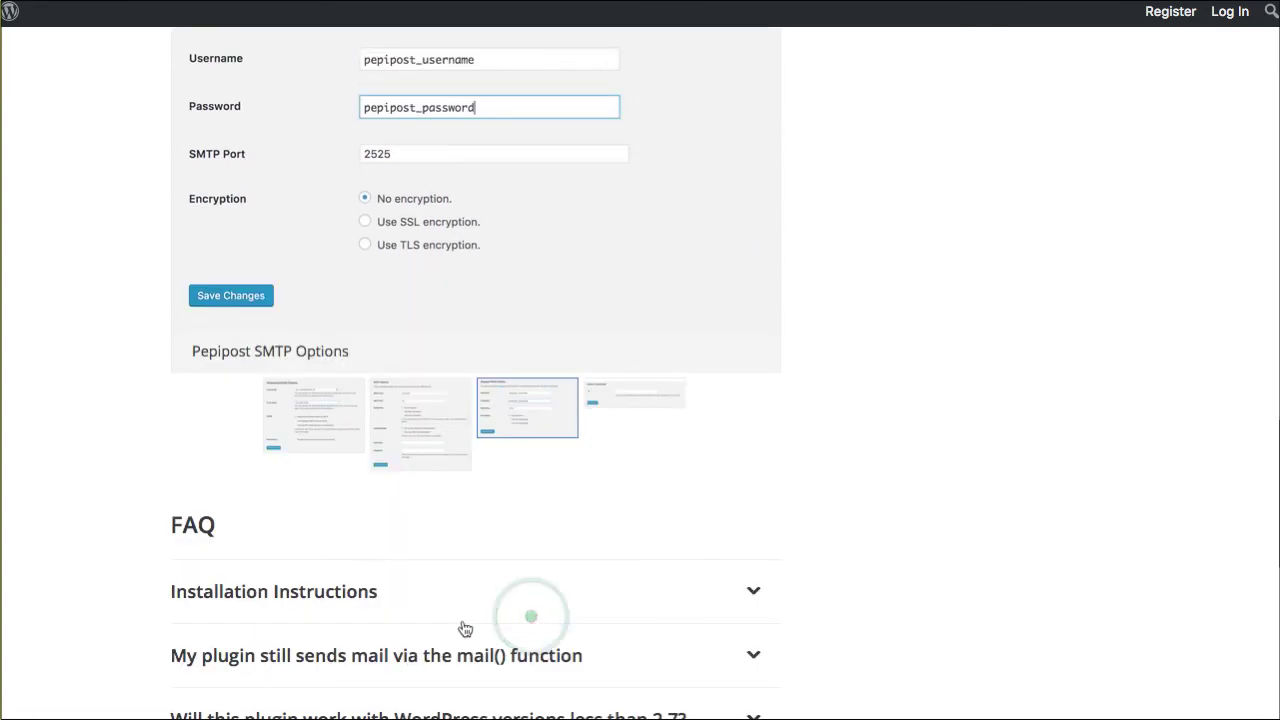
scroll(531, 538, "up", 4)
scroll(533, 540, "up", 15)
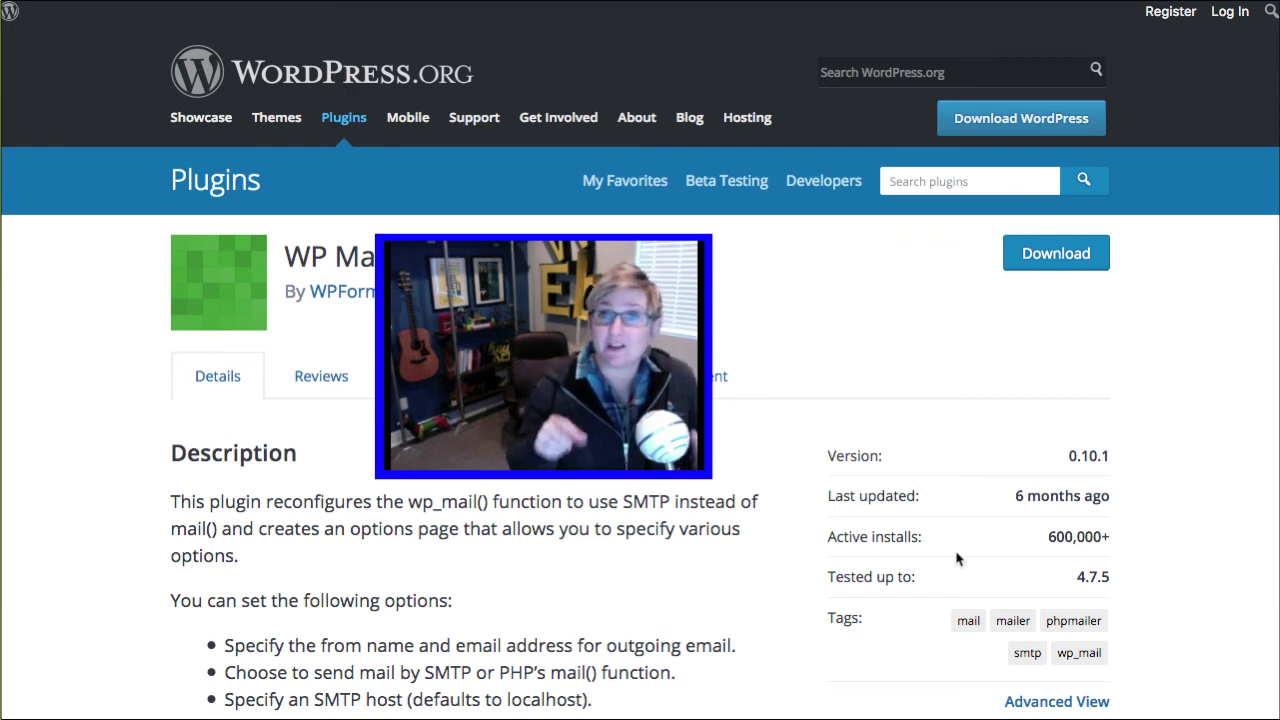
scroll(873, 470, "down", 1)
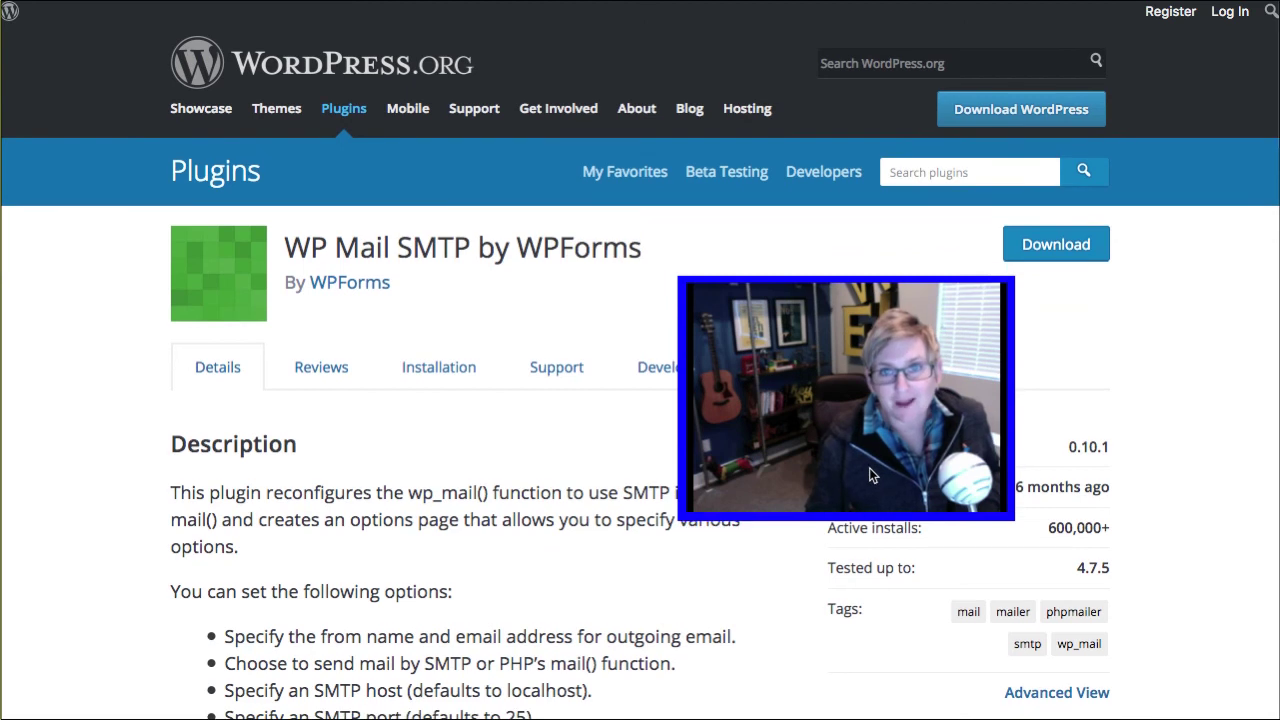